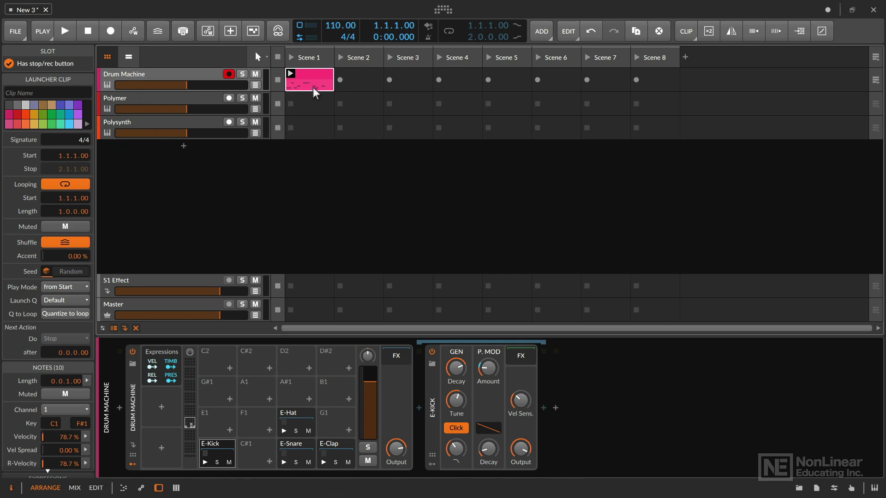
Select the Drum Machine track, hide its expressions panel, and play then stop the Scene 1 clip
left_click(151, 79)
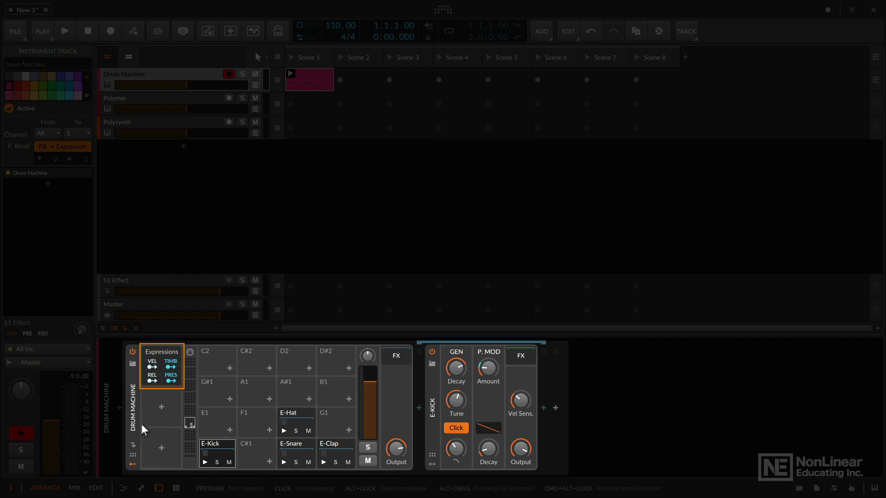
left_click(130, 469)
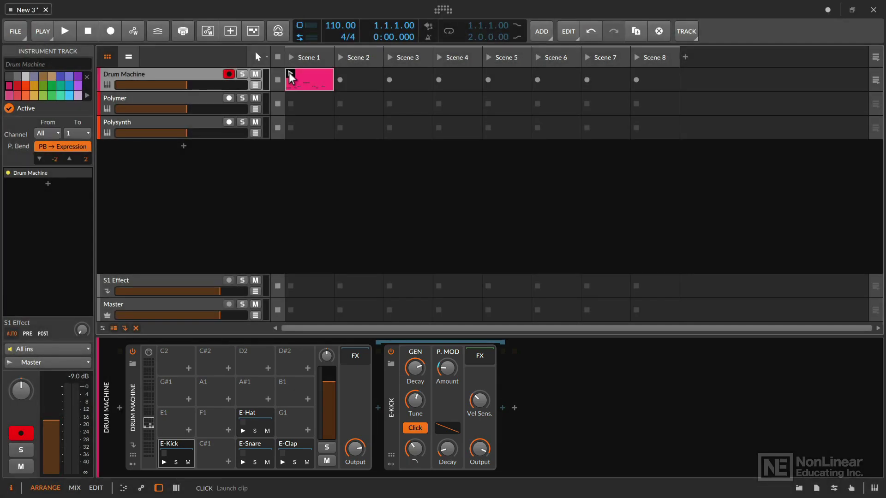
left_click(290, 74)
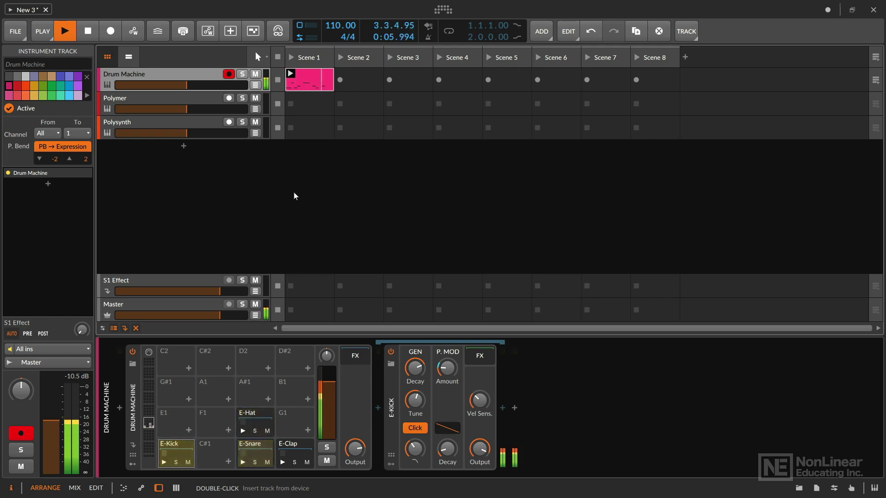
key("space")
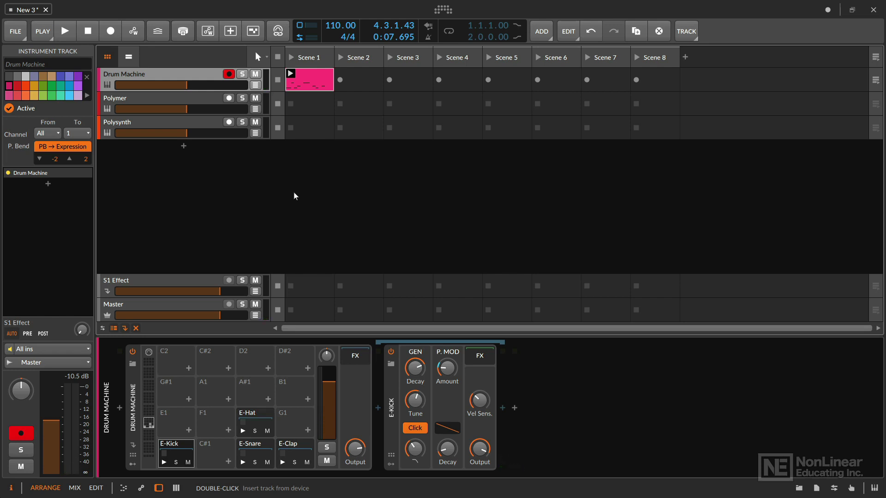
Open the Scene 1 clip's notes in the editor, then return to the Drum Machine device chain
double_click(316, 87)
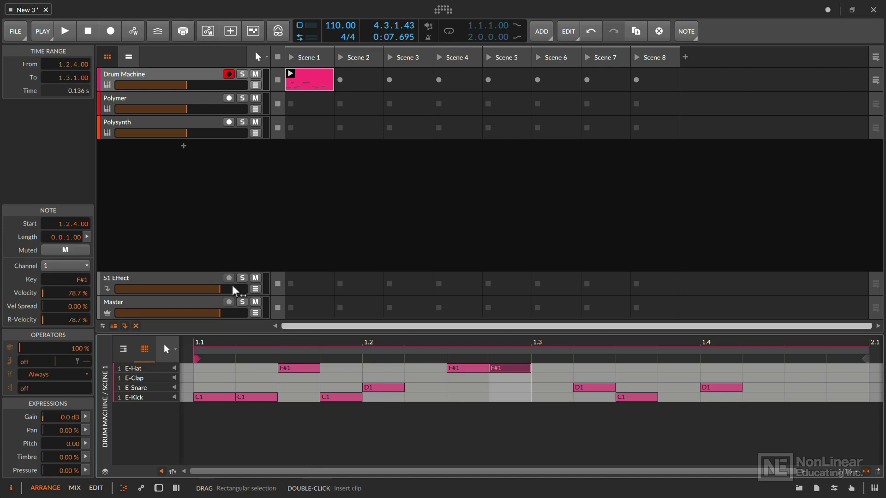
double_click(169, 74)
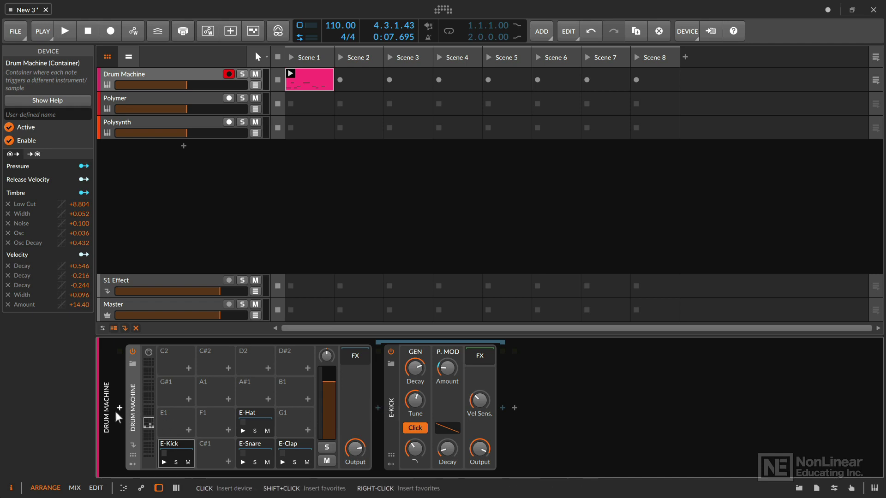
Pick Randomize from the Note FX list to insert before the Drum Machine
left_click(120, 408)
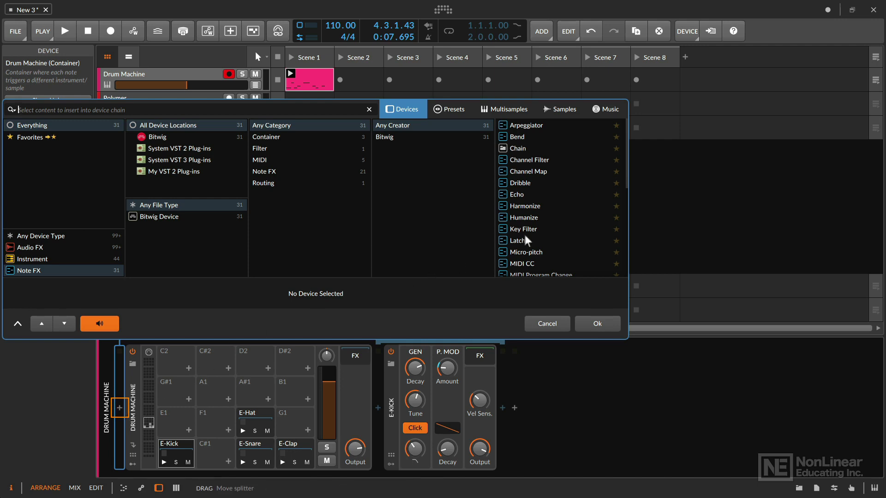
scroll(535, 176, "down", 5)
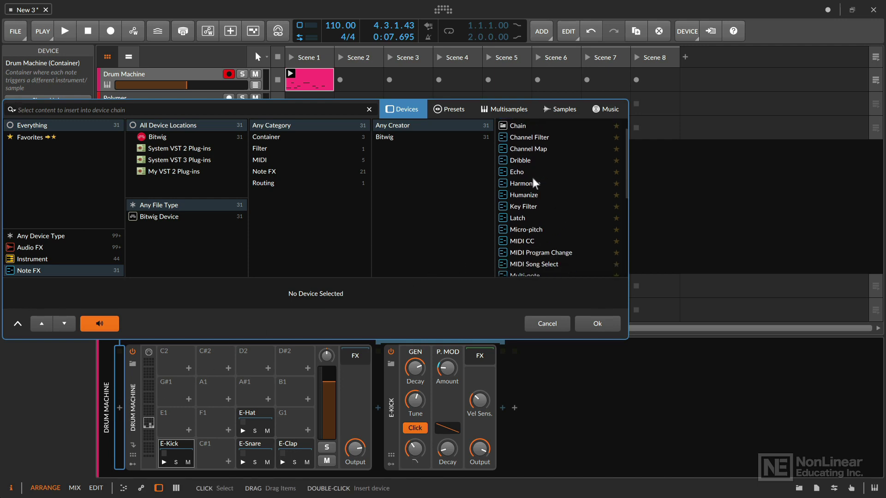
scroll(534, 180, "down", 4)
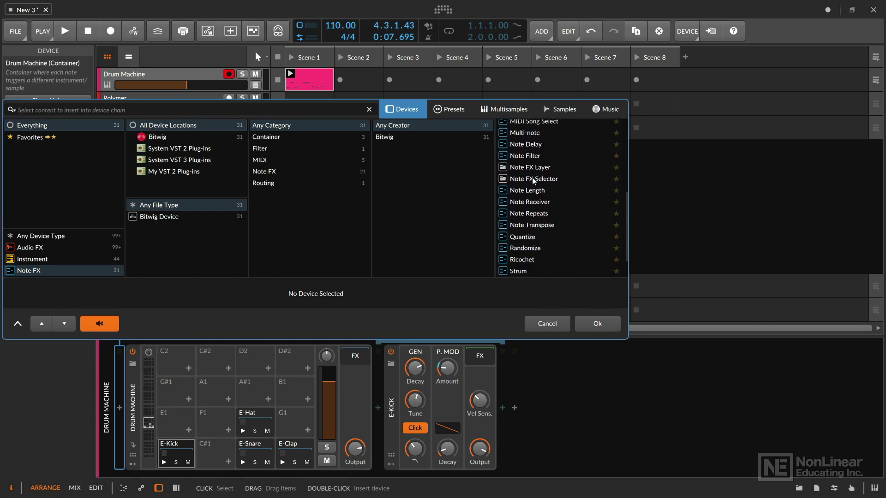
left_click(526, 229)
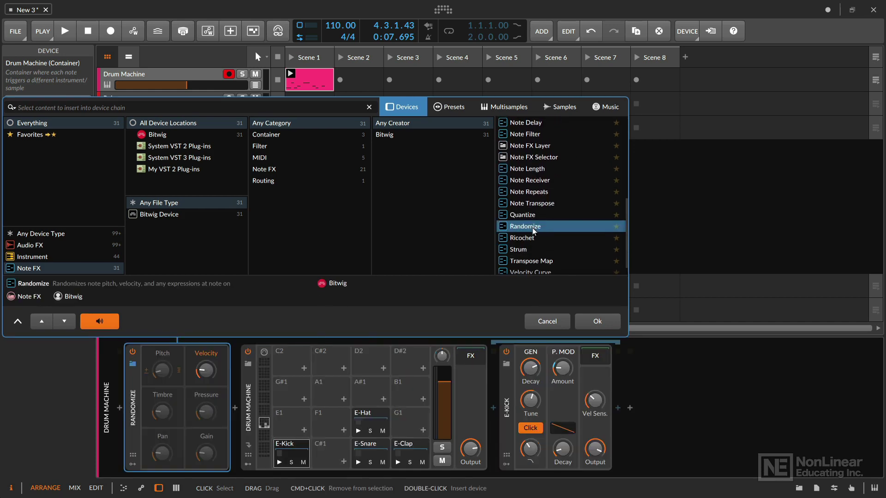
left_click(596, 322)
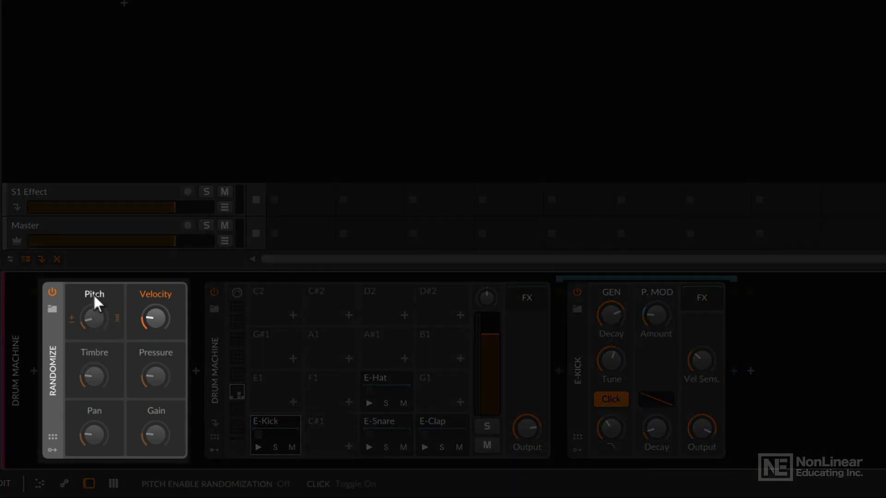
Toggle Randomize's Timbre randomization on and back off, then show the Drum Machine's expressions panel
left_click(98, 351)
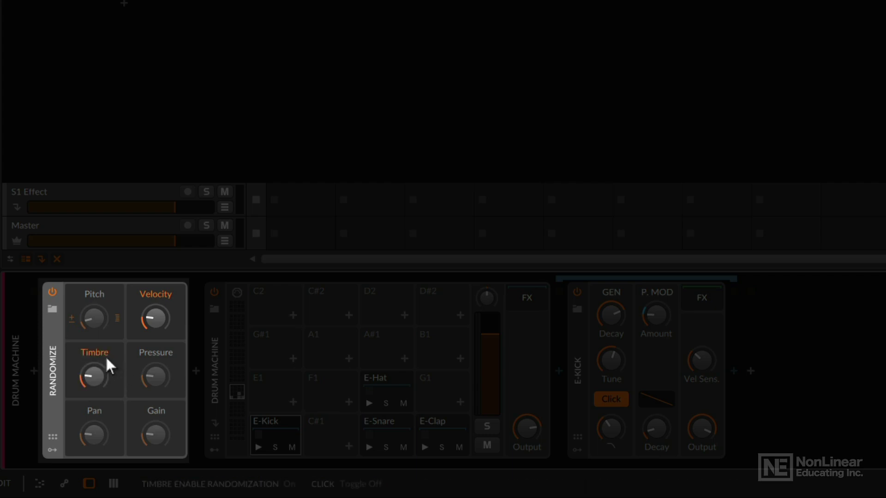
left_click(105, 355)
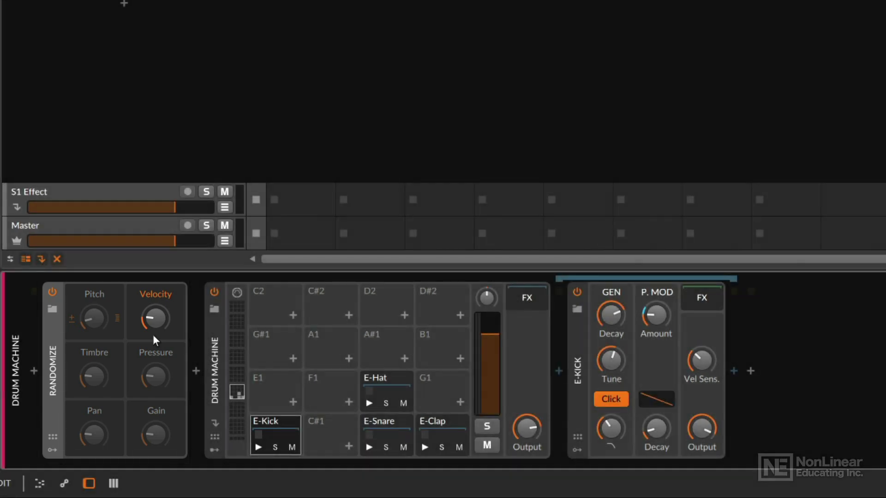
left_click(215, 450)
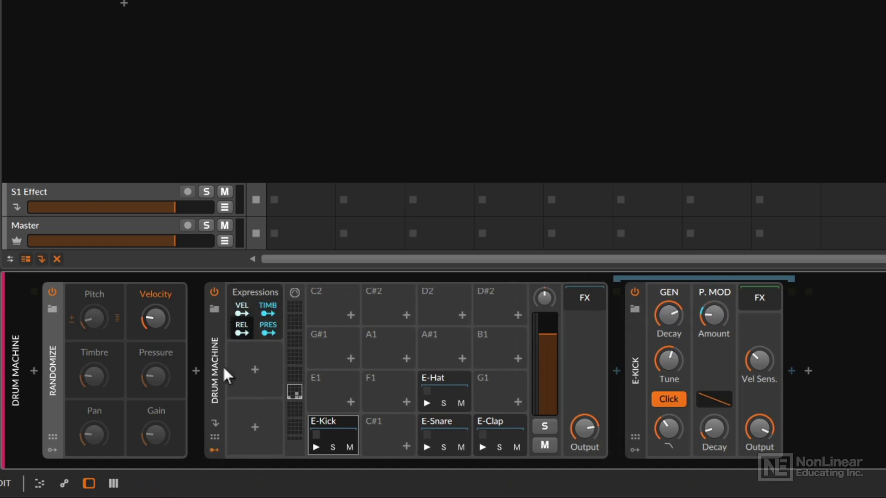
While the clip plays, raise Randomize's velocity randomization to 44 %, then reopen the expressions panel
left_click(214, 450)
key("space")
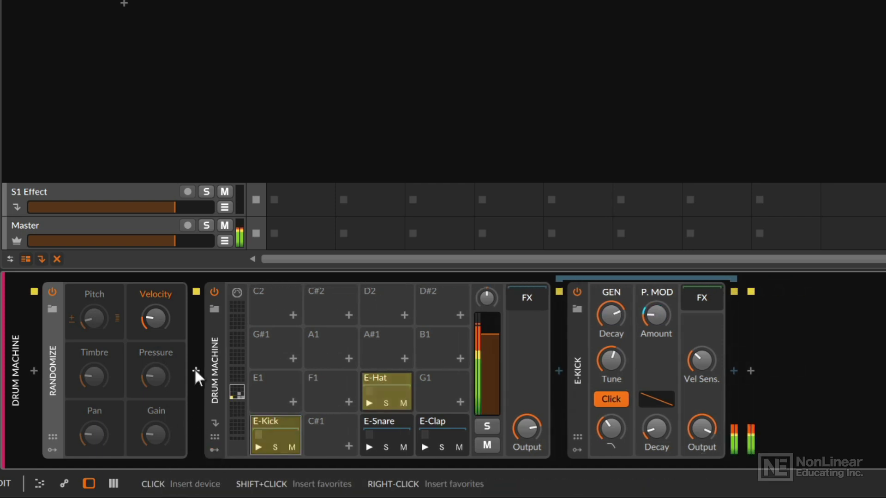
mouse_move(160, 323)
left_mouse_down()
mouse_move(160, 310)
mouse_move(155, 332)
left_mouse_up()
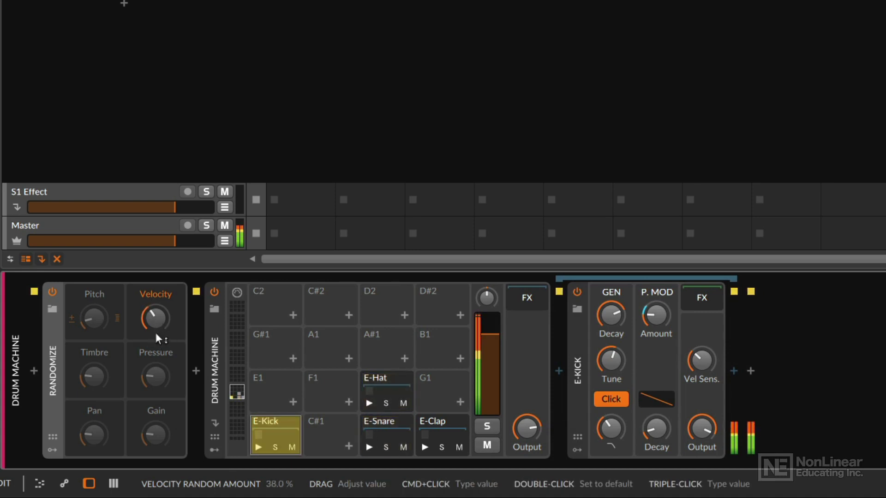
left_click_drag(154, 323, 155, 325)
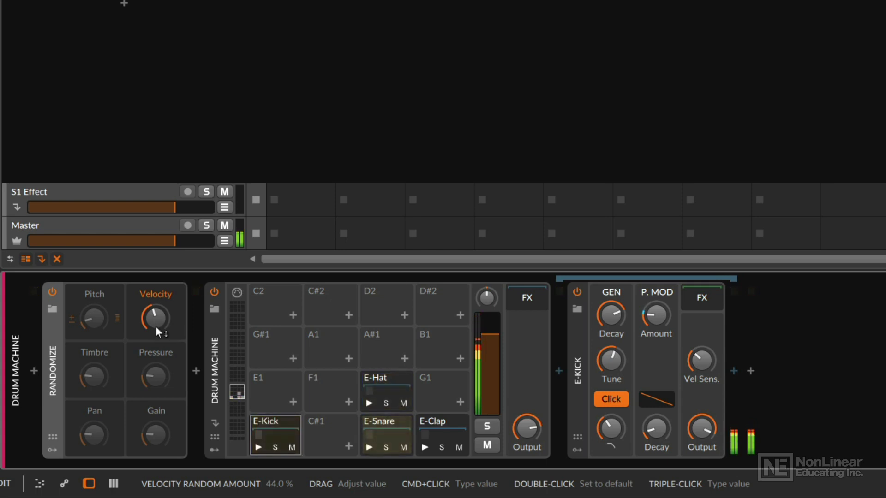
key("space")
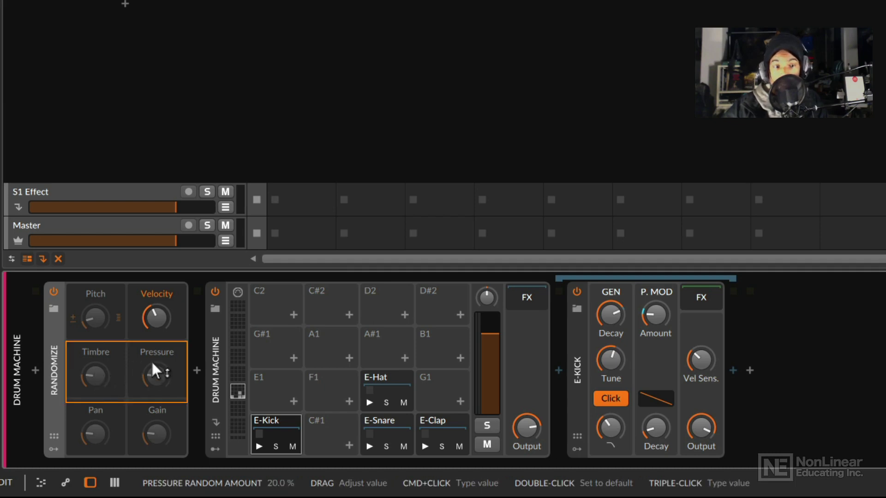
left_click(214, 449)
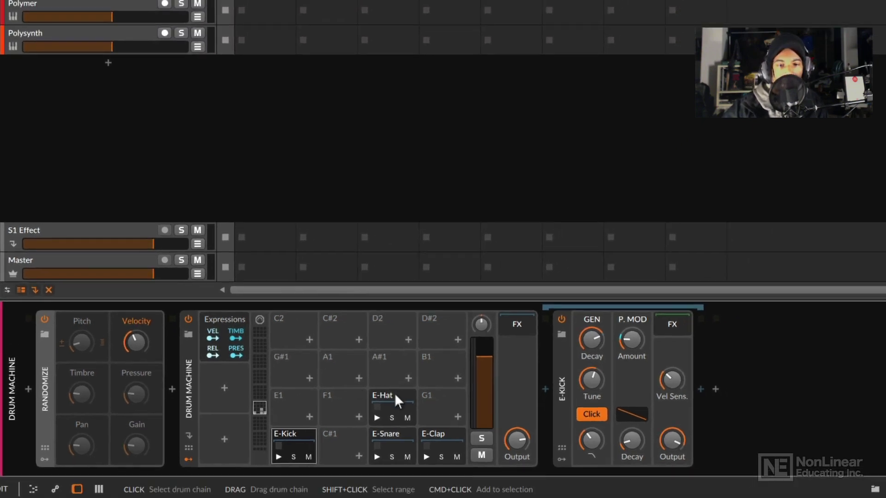
On the E-Hat drum, map Pressure to Decay (+0.14)
left_click(447, 380)
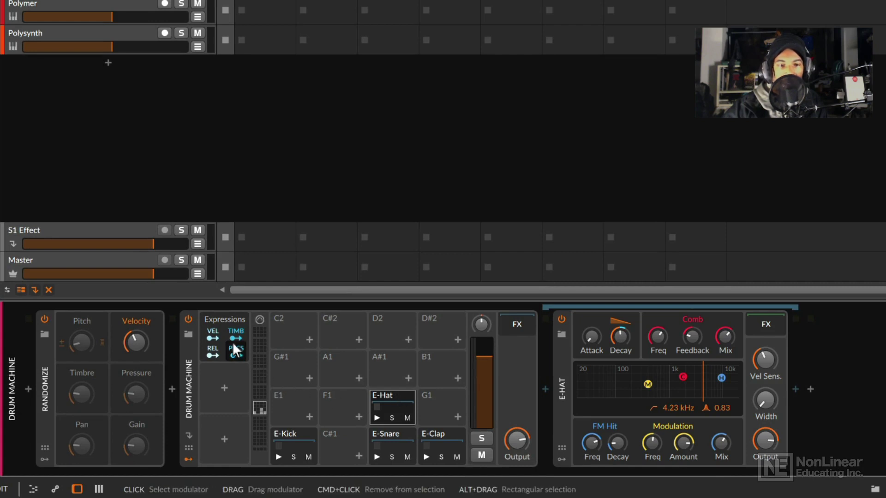
left_click(236, 355)
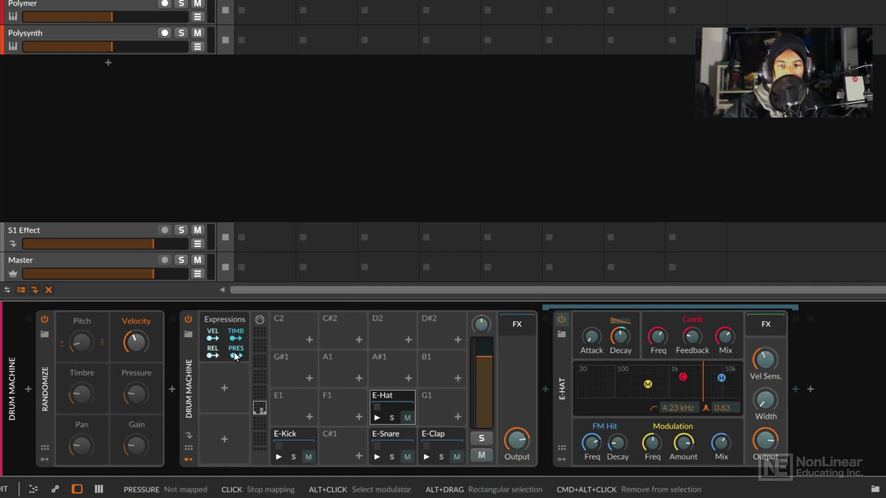
mouse_move(622, 336)
left_mouse_down()
mouse_move(621, 311)
mouse_move(622, 337)
left_mouse_up()
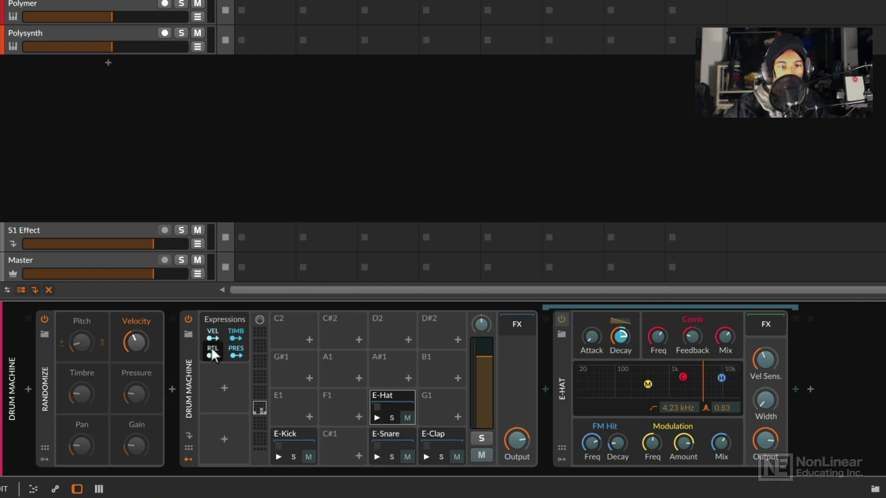
left_click(236, 355)
Map Timbre to the E-Hat's Attack with a +2.12 modulation amount
left_click(235, 333)
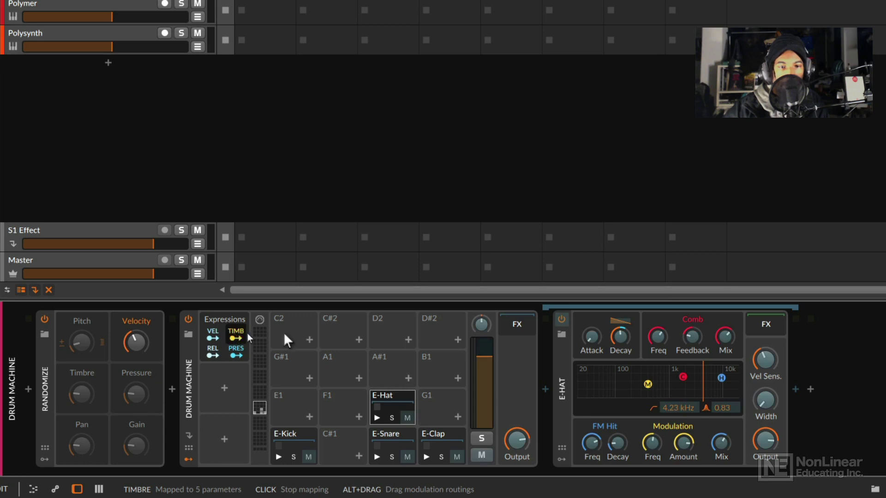
left_click_drag(589, 338, 589, 337)
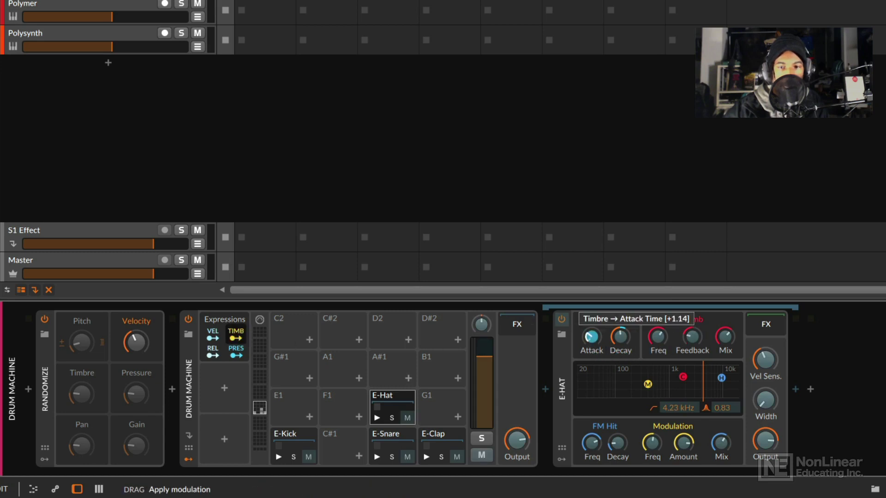
mouse_move(590, 342)
left_mouse_down()
mouse_move(591, 329)
mouse_move(587, 345)
left_mouse_up()
left_click(233, 334)
On the E-Snare drum, map Timbre to Noise Decay (-0.30)
left_click(395, 444)
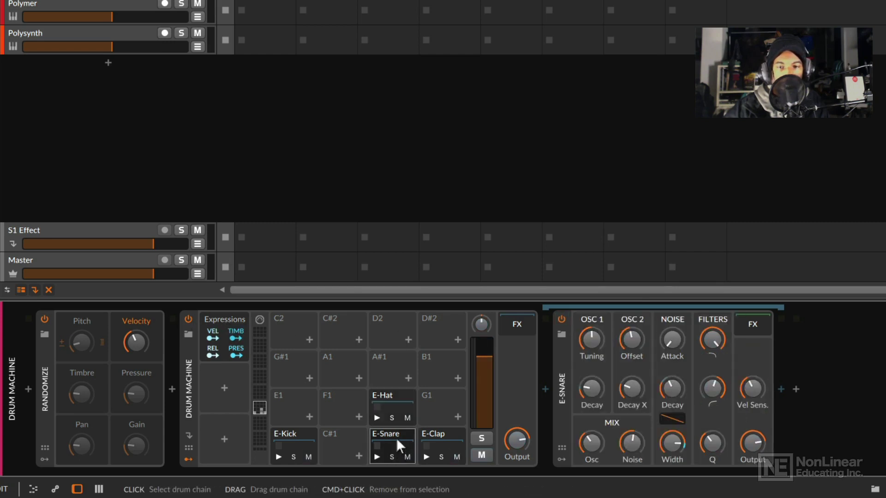
left_click(235, 334)
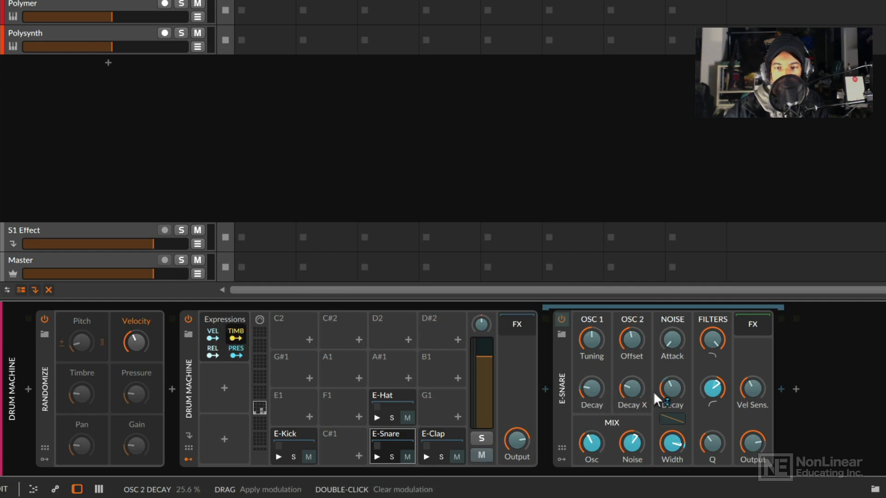
left_click_drag(669, 391, 668, 407)
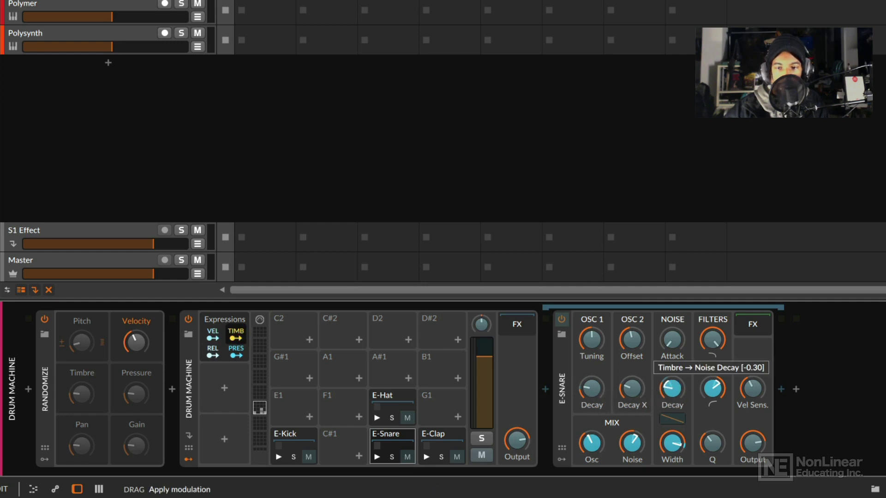
left_click(237, 336)
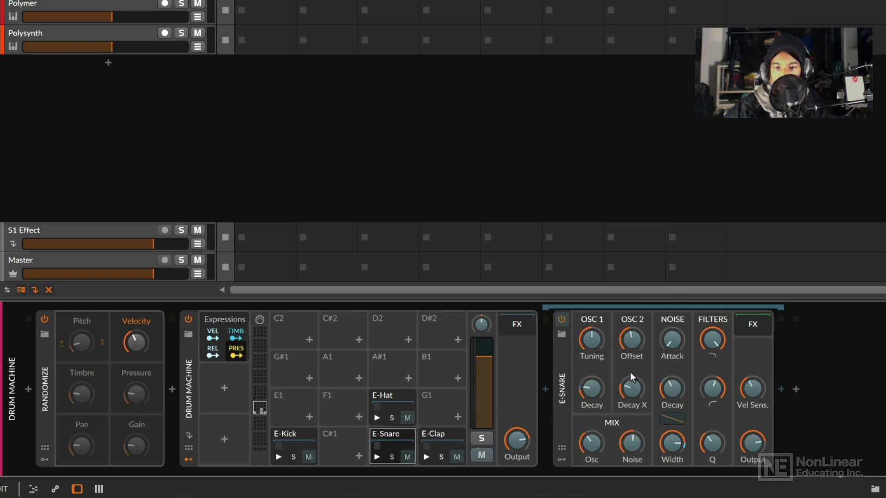
Map Pressure to the E-Snare's Osc 1 Decay (+0.40) and Mix Osc
left_click_drag(583, 386, 582, 368)
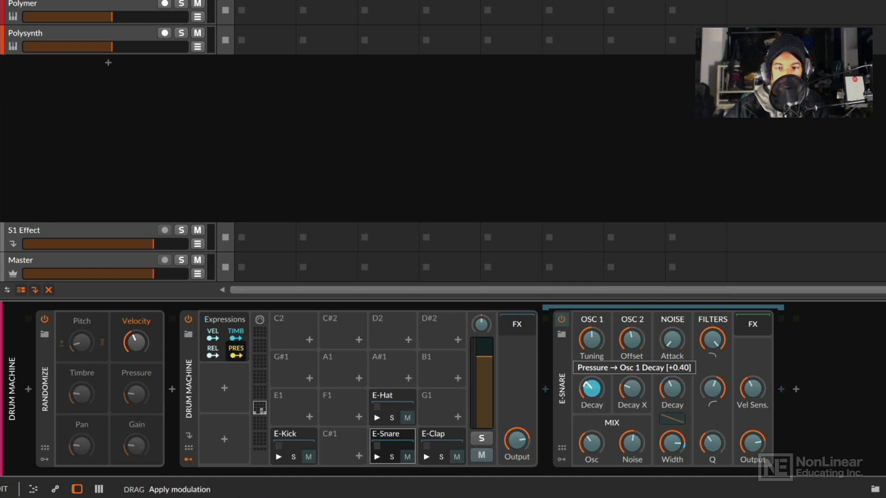
left_click_drag(593, 445, 594, 432)
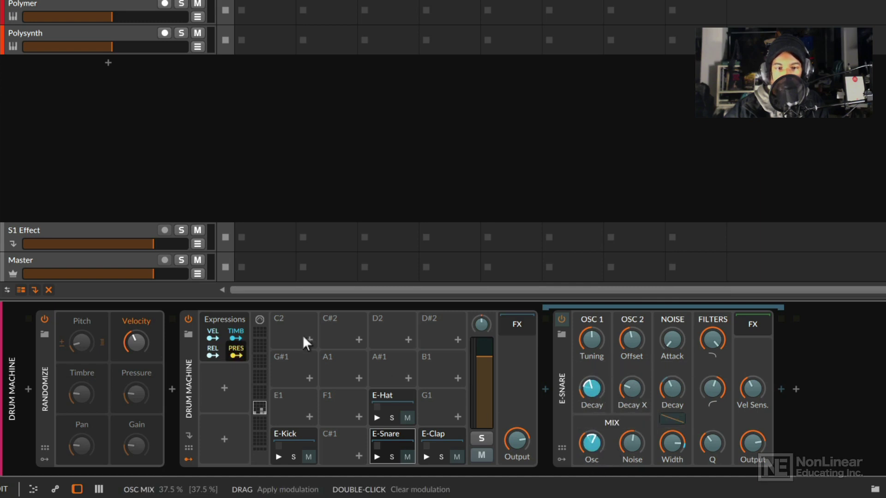
left_click(235, 352)
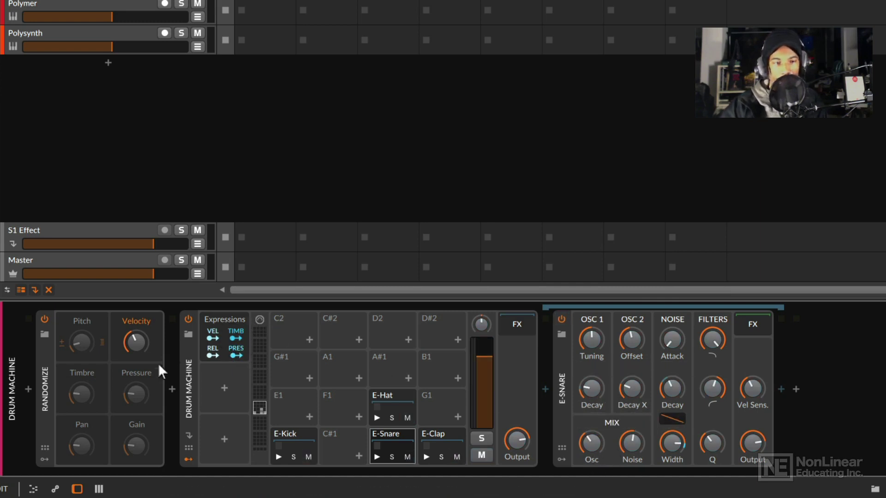
Enable Pressure and Timbre randomization; set Timbre 79.2 %, Pressure 45.2 %, Velocity 73.2 %
left_click(134, 372)
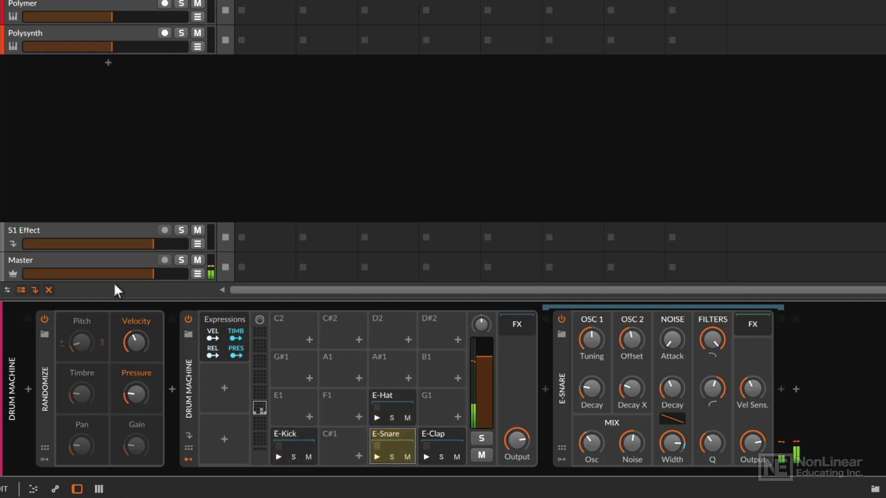
left_click(82, 376)
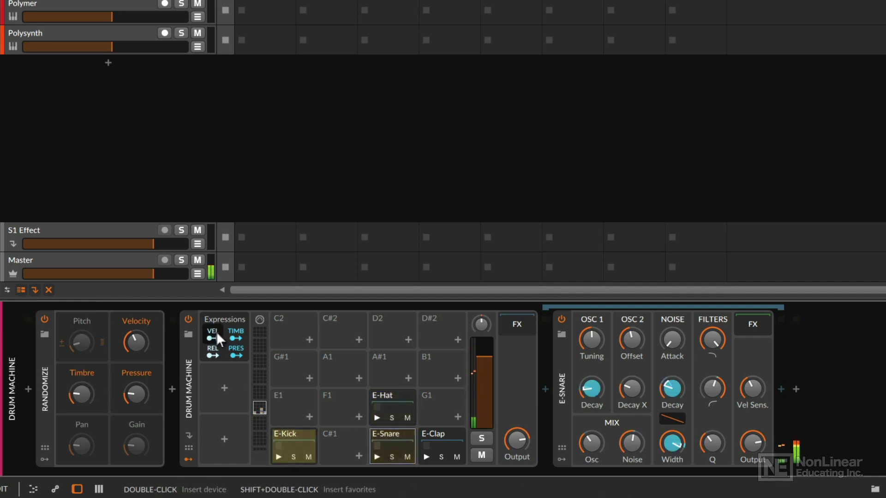
left_click(393, 394)
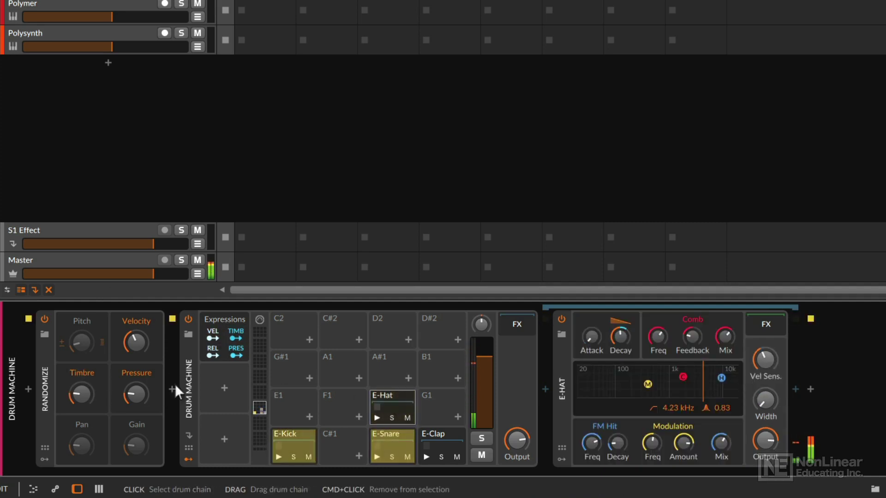
left_click_drag(81, 394, 81, 384)
left_click_drag(136, 394, 136, 385)
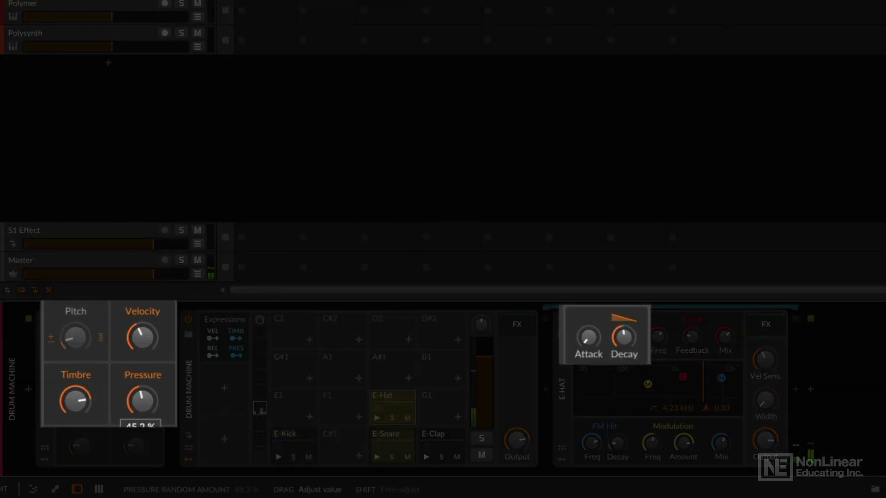
left_click_drag(146, 342, 147, 329)
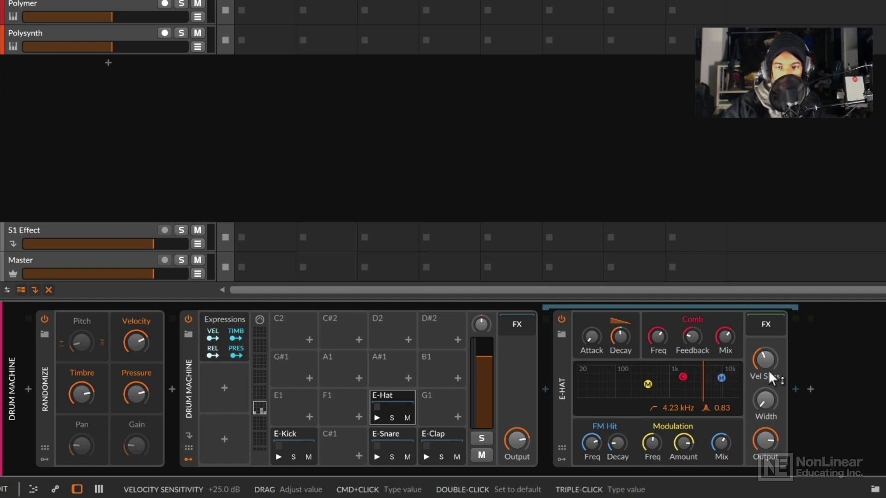
Lower Vel Sens on E-Hat, E-Snare (+8.7 dB) and E-Kick (+8.5 dB)
left_click_drag(765, 360, 765, 379)
left_click(401, 436)
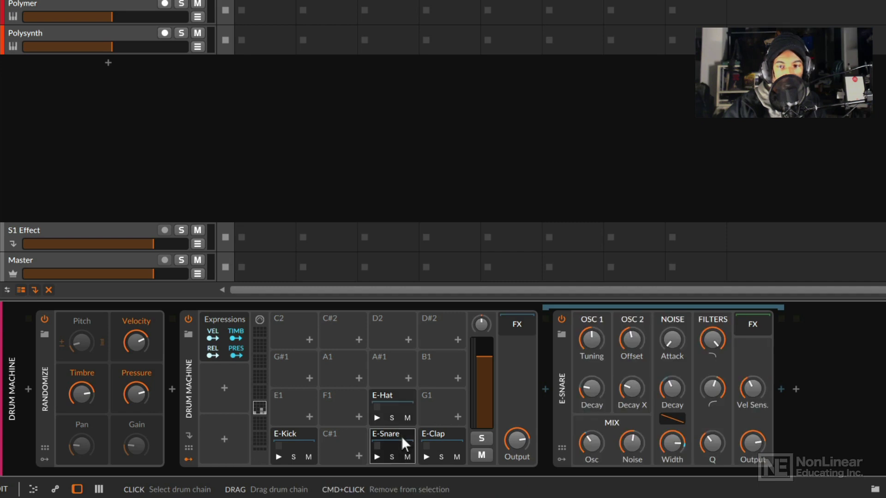
left_click_drag(746, 400, 746, 416)
left_click(290, 441)
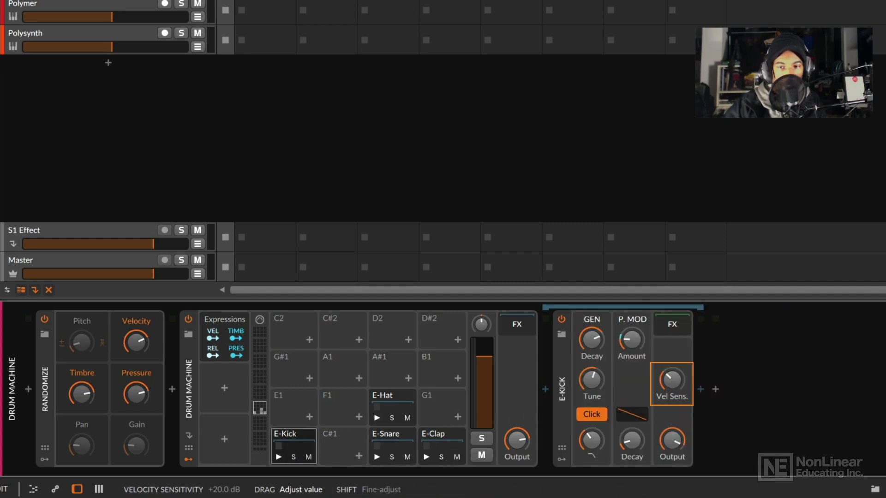
left_click_drag(672, 383, 670, 380)
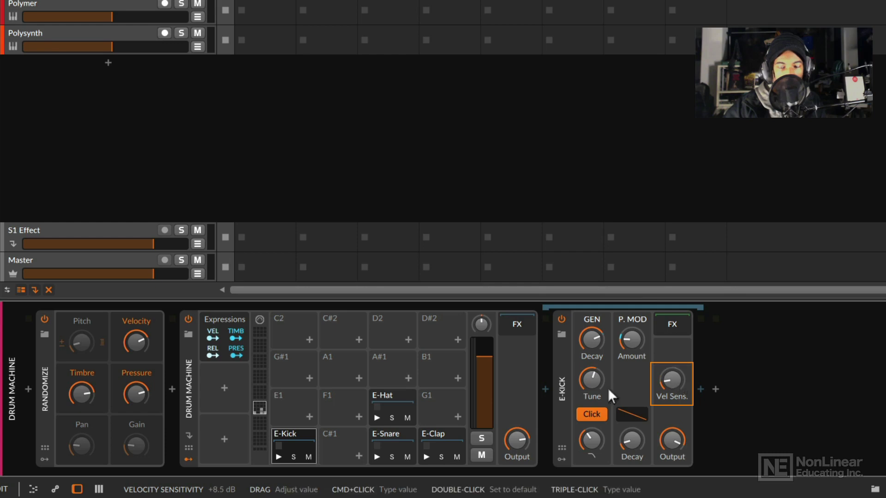